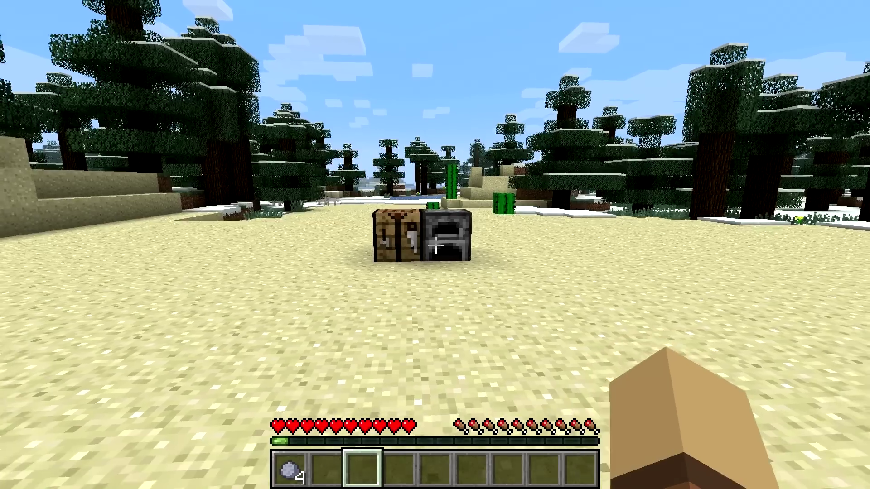
# Step: Open the crafting table and place four clay in a diamond pattern around the grid's empty centre
pyautogui.press('e')
pyautogui.press('e')
pyautogui.press('w')
pyautogui.rightClick(435, 245)
pyautogui.click(305, 365)
pyautogui.rightClick(379, 204)
pyautogui.rightClick(409, 173)
pyautogui.rightClick(355, 169)
pyautogui.rightClick(377, 138)
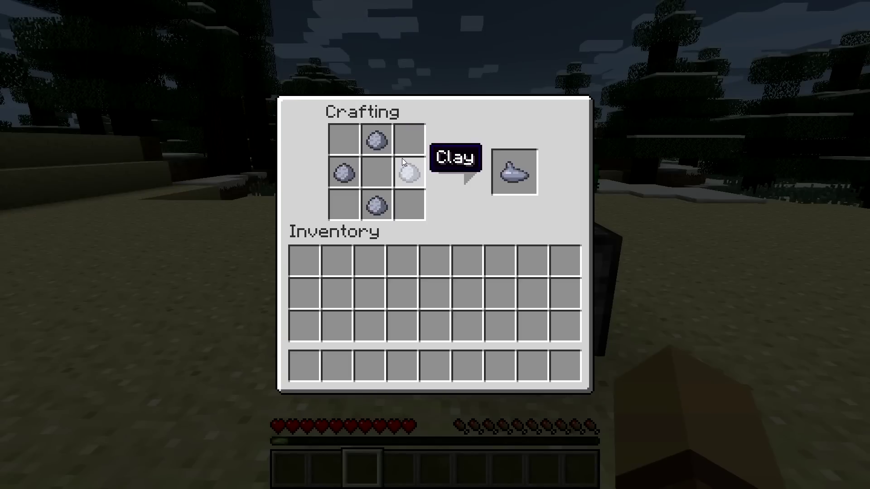
# Step: Take the crafted ocarina mold, place it in the first hotbar slot and close the crafting table
pyautogui.click(507, 166)
pyautogui.click(363, 308)
pyautogui.click(363, 307)
pyautogui.click(305, 366)
pyautogui.press('e')
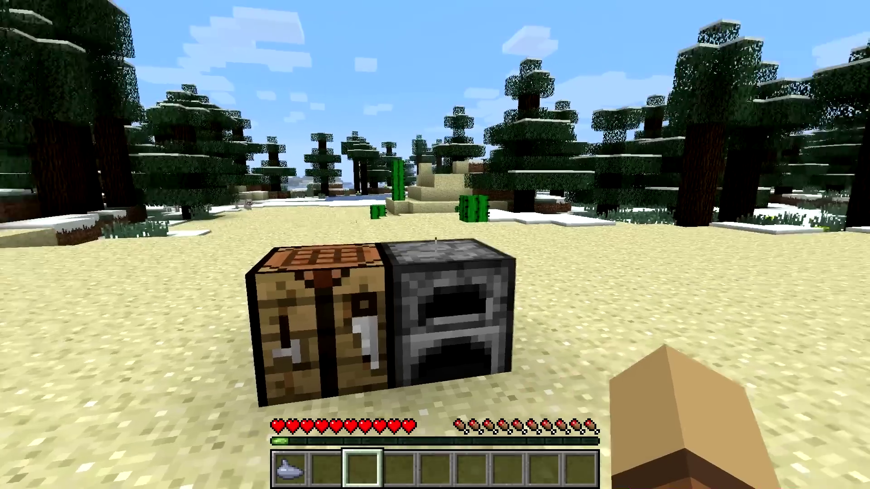
# Step: Place the Ocarina Mold in the furnace's input slot to smelt it
pyautogui.rightClick(435, 245)
pyautogui.click(305, 364)
pyautogui.click(389, 136)
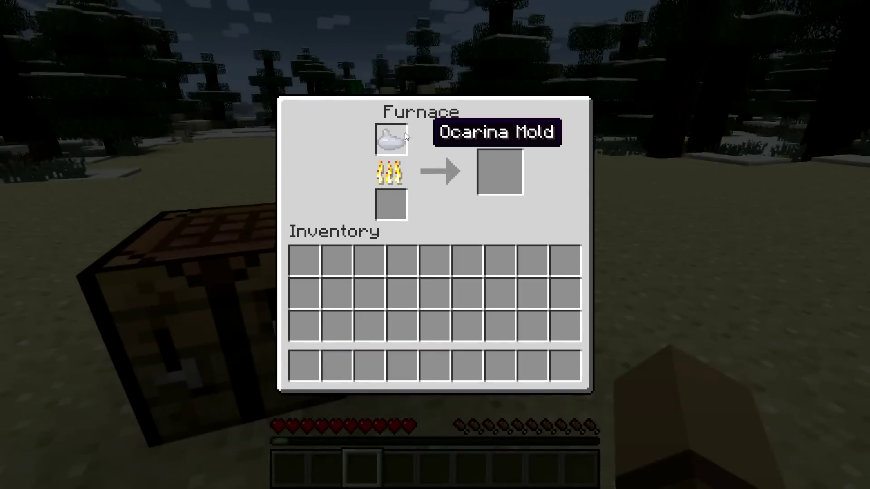
pyautogui.press('e')
# Step: Collect the finished ocarina from the furnace and put it in the first hotbar slot
pyautogui.rightClick(435, 245)
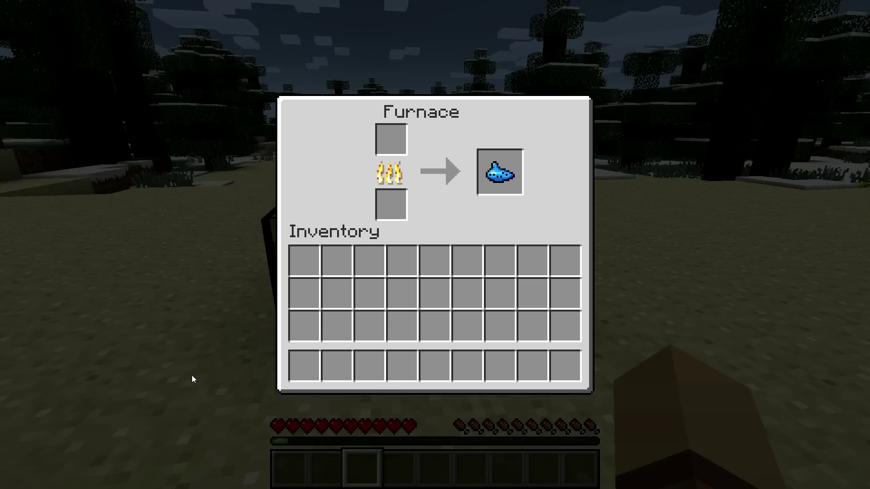
pyautogui.click(498, 175)
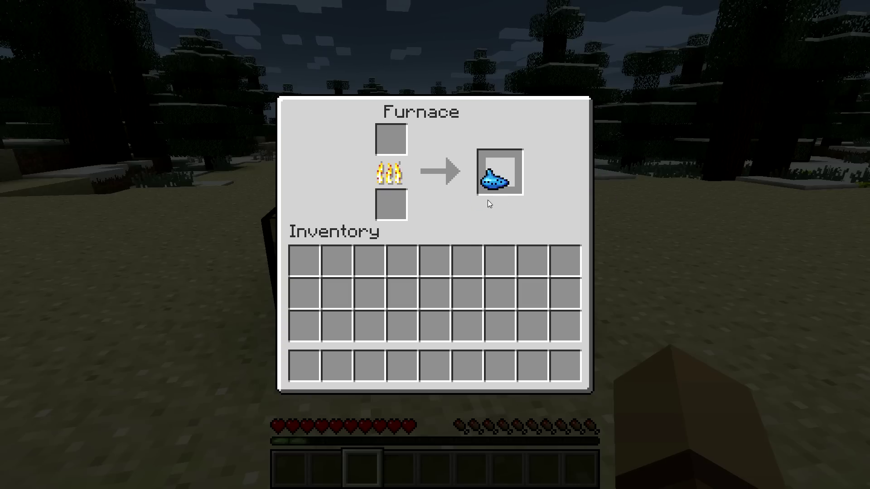
pyautogui.click(304, 366)
pyautogui.press('e')
# Step: Equip the ocarina and play the Song of Time with the notes right, jump, down, right, jump, down
pyautogui.press('1')
pyautogui.press('s')
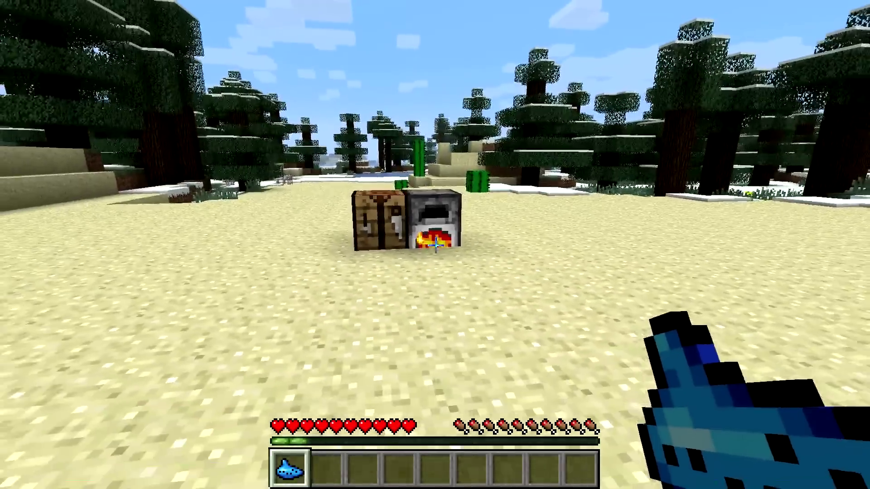
pyautogui.rightClick(435, 245)
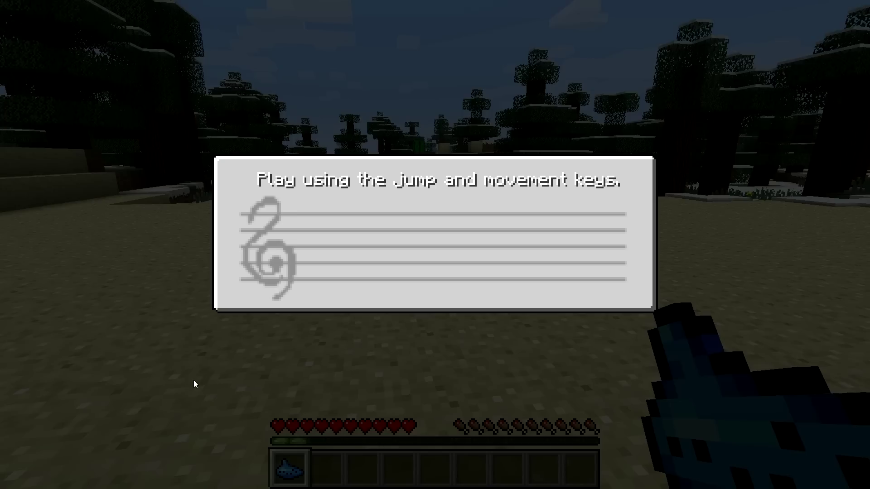
pyautogui.press('d')
pyautogui.press('space')
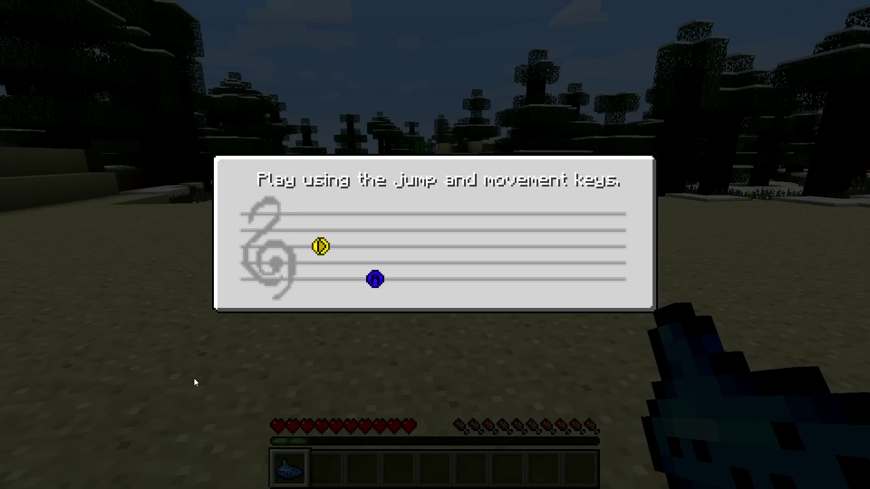
pyautogui.press('s')
pyautogui.press('d')
pyautogui.press('space')
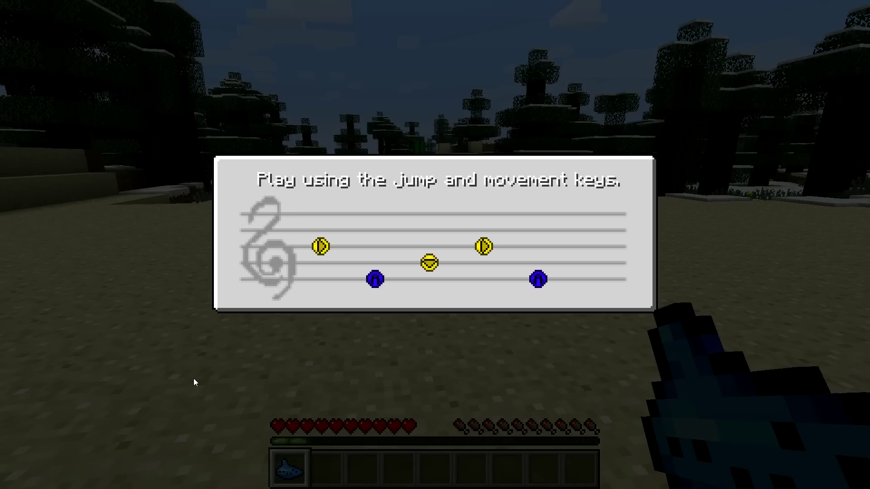
pyautogui.press('s')
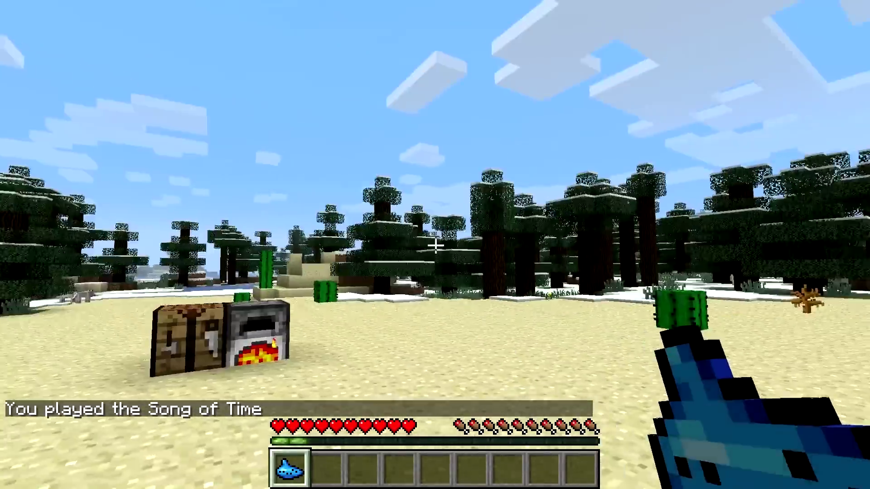
pyautogui.press('w')
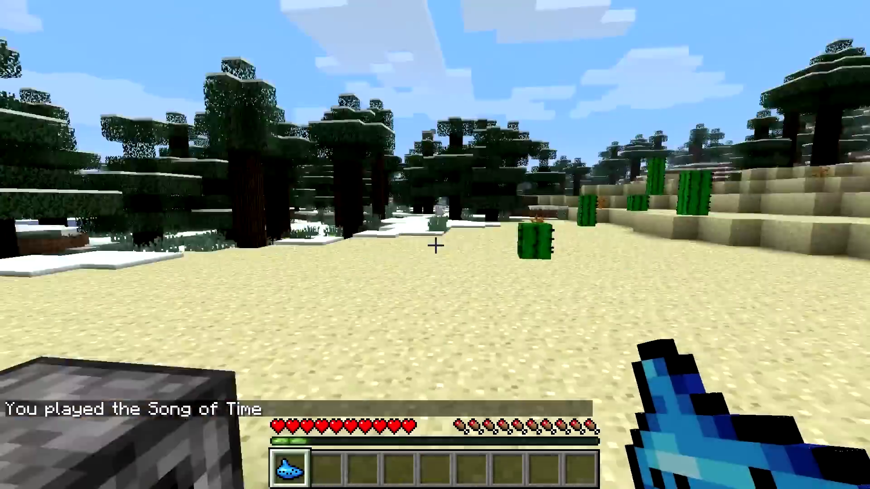
pyautogui.press('w')
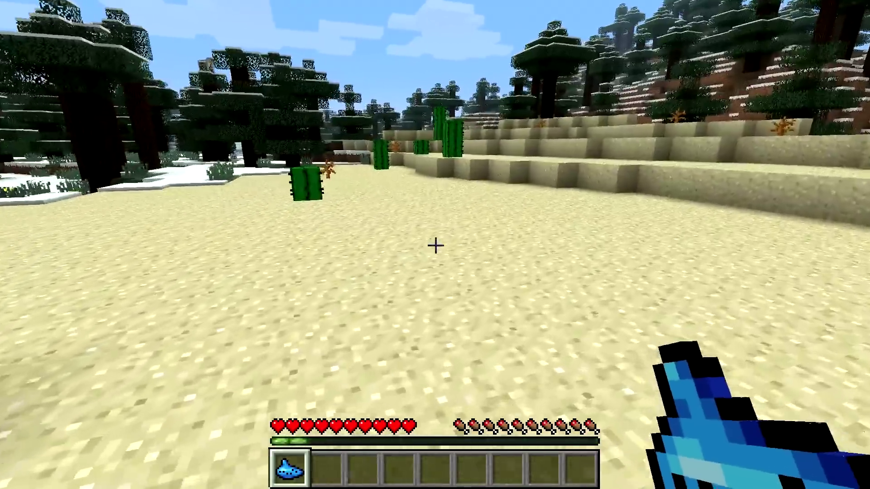
pyautogui.press('e')
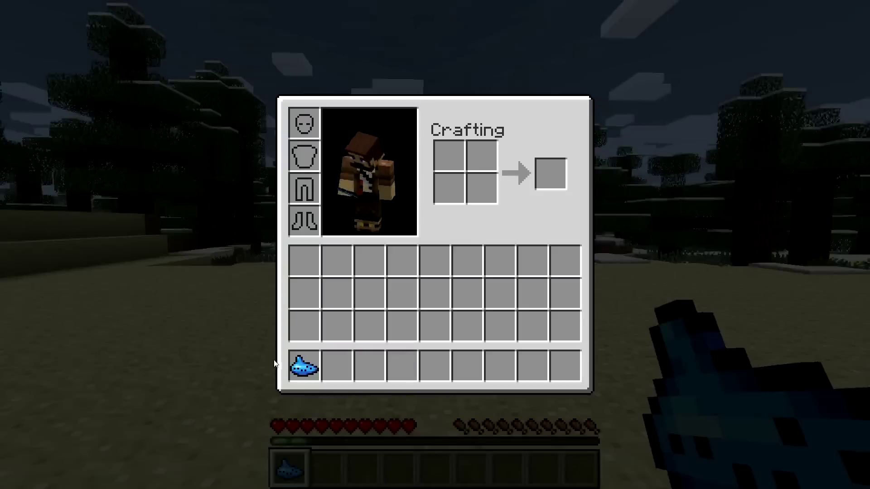
pyautogui.press('e')
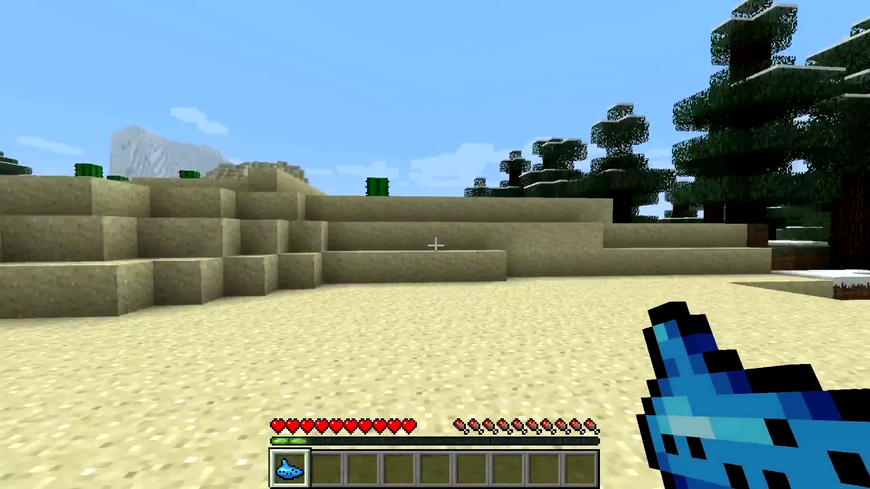
pyautogui.scroll(-2, 436, 244)
pyautogui.scroll(2, 435, 244)
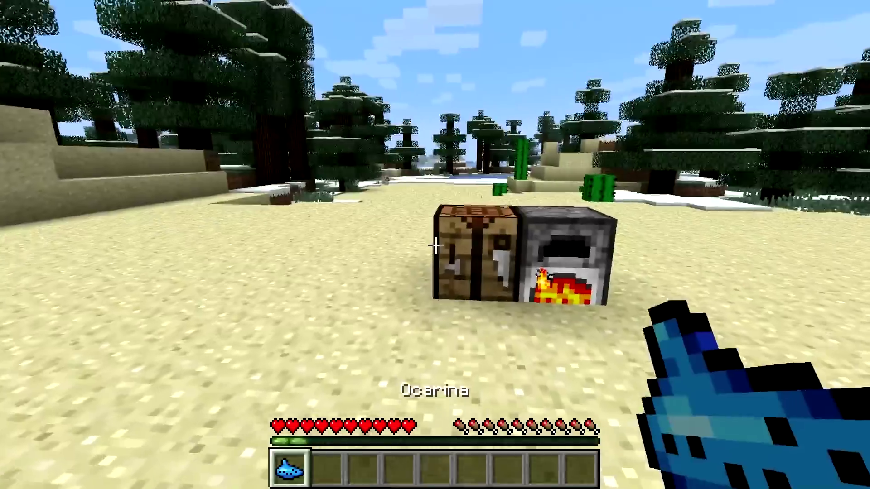
pyautogui.scroll(-1, 435, 245)
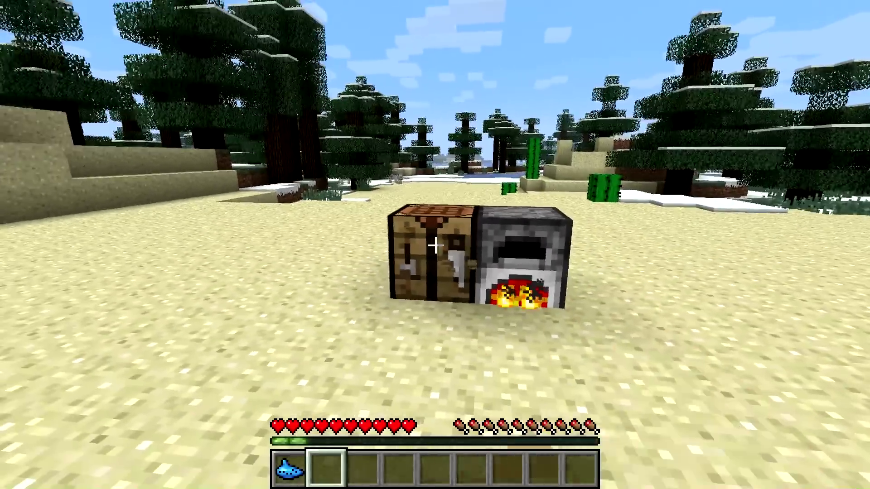
pyautogui.click(435, 245)
pyautogui.press('w')
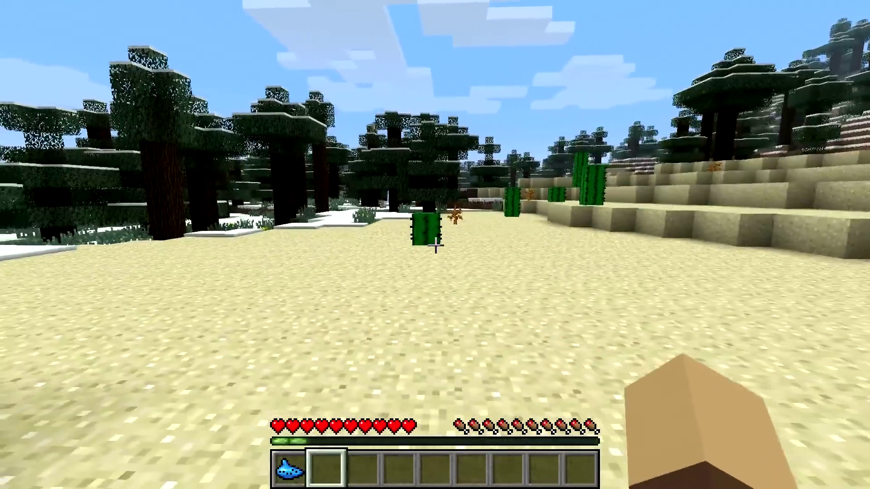
pyautogui.scroll(1, 435, 245)
pyautogui.rightClick(435, 245)
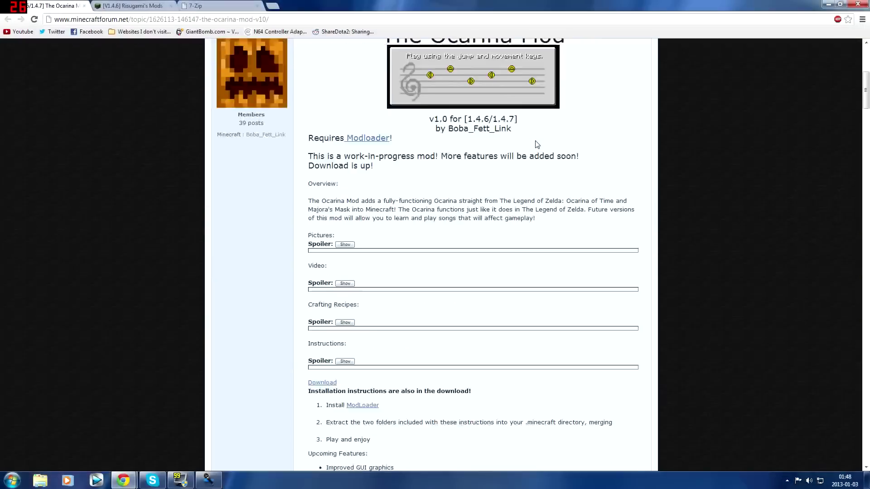
# Step: In the web browser, look over the Ocarina Mod thread, Risugami's Mods thread and the 7-Zip page
pyautogui.scroll(5, 535, 142)
pyautogui.scroll(-2, 536, 143)
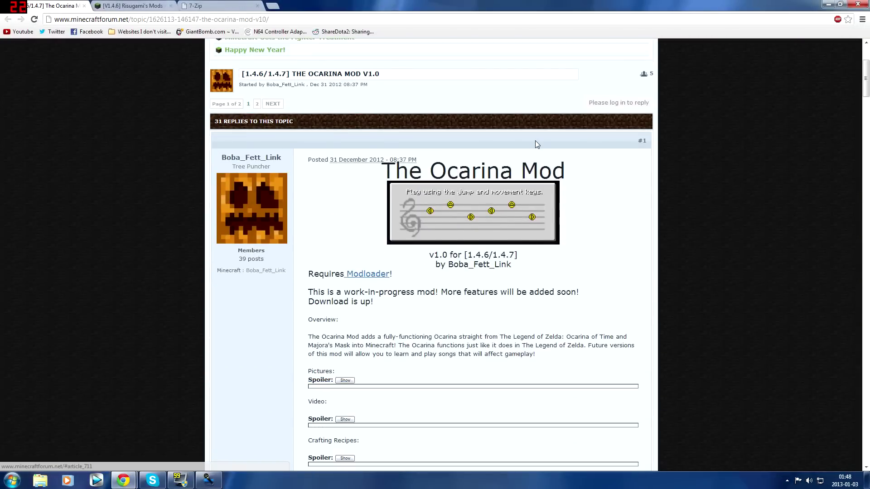
pyautogui.click(141, 4)
pyautogui.hotkey('ctrl', 'Tab')
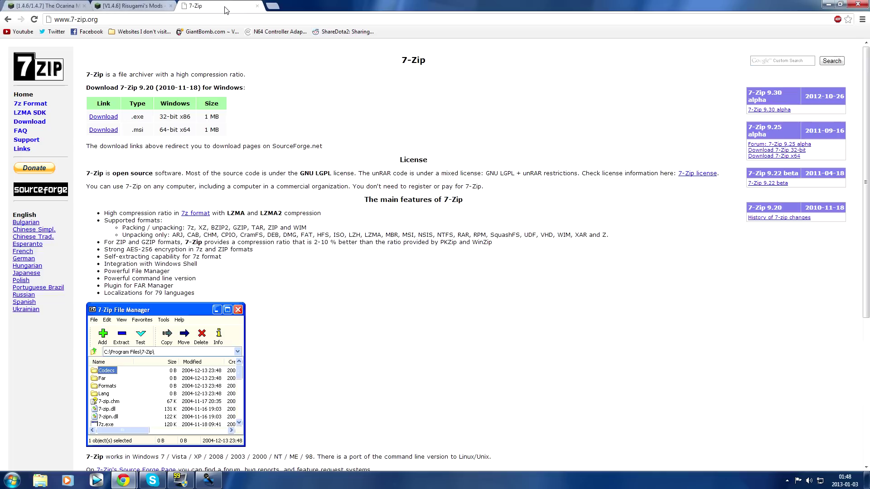
# Step: Download OcarinaMod.zip through the Ocarina Mod thread's MediaFire link and save it to the Desktop
pyautogui.click(81, 5)
pyautogui.scroll(-2, 275, 118)
pyautogui.scroll(-1, 276, 118)
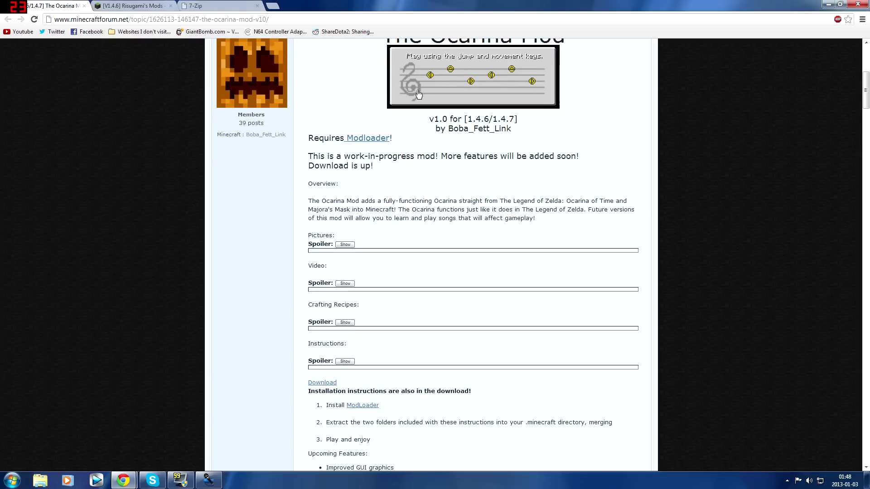
pyautogui.scroll(-3, 368, 141)
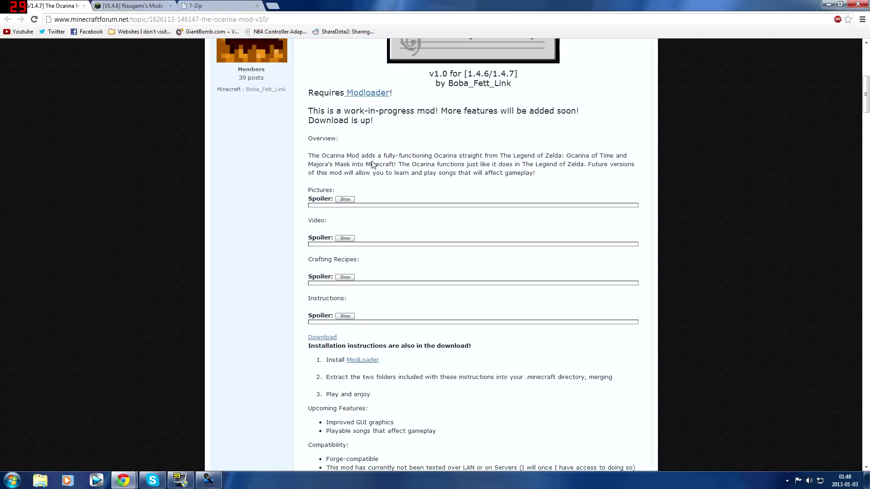
pyautogui.click(327, 247)
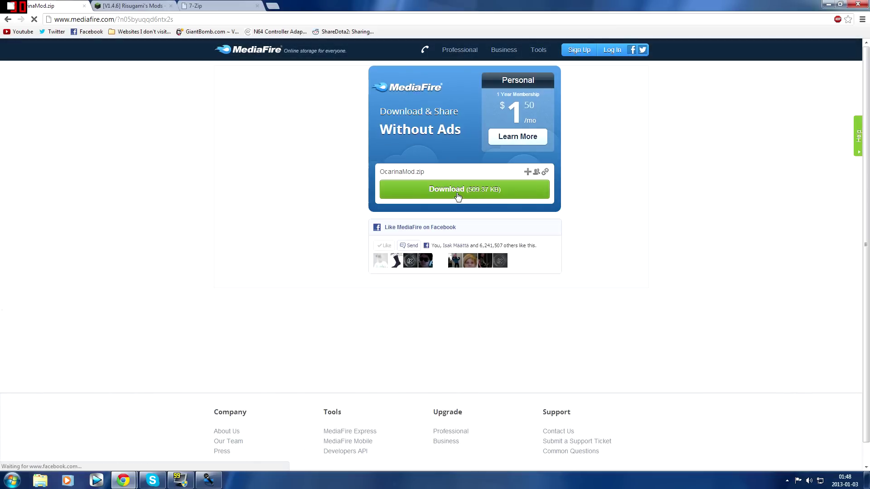
pyautogui.click(459, 190)
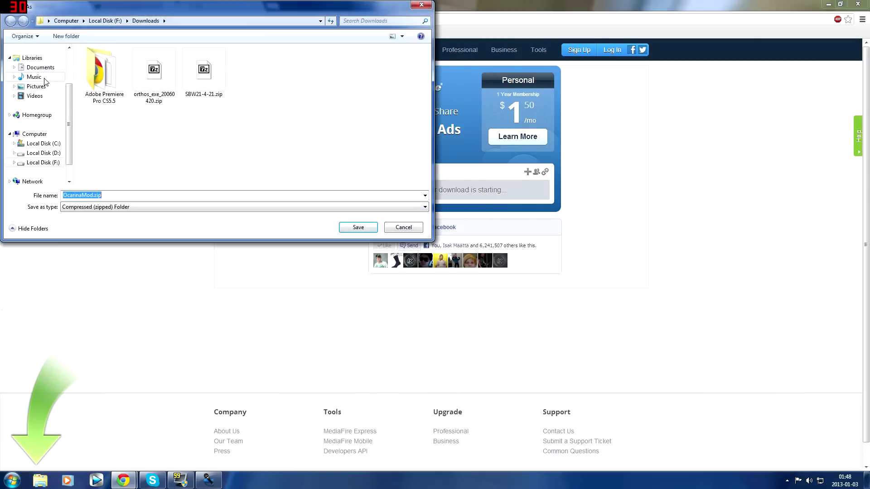
pyautogui.scroll(2, 70, 107)
pyautogui.click(43, 62)
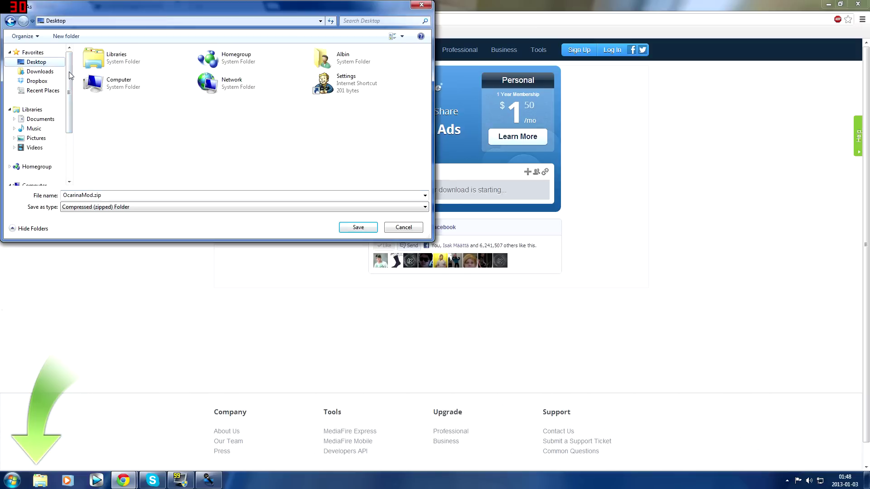
pyautogui.click(358, 227)
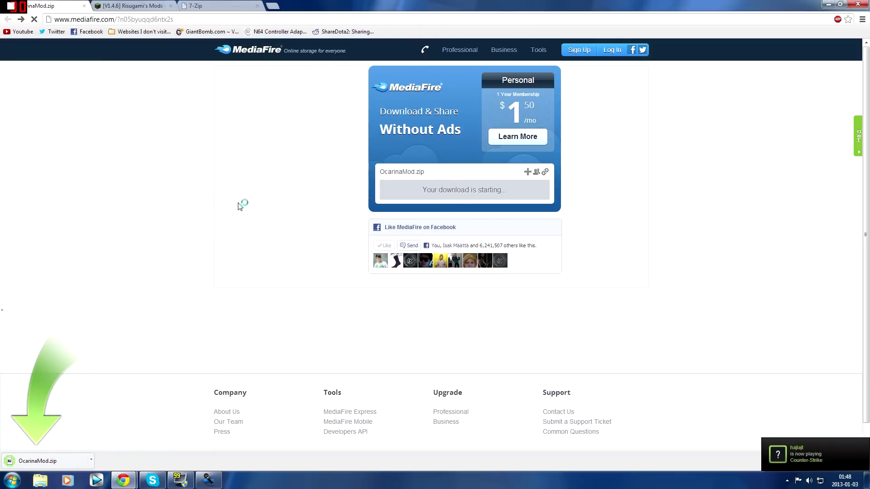
# Step: Download ModLoader 1.4.6 from Risugami's Mods thread via the direct link and save ModLoader.zip to the Desktop
pyautogui.hotkey('alt', 'Left')
pyautogui.click(139, 6)
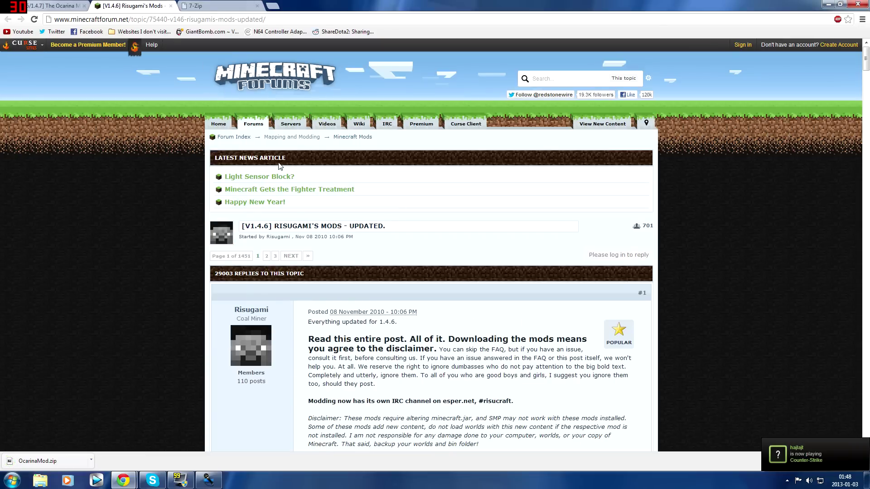
pyautogui.scroll(-2, 237, 140)
pyautogui.hotkey('ctrl', 'shift', 'Tab')
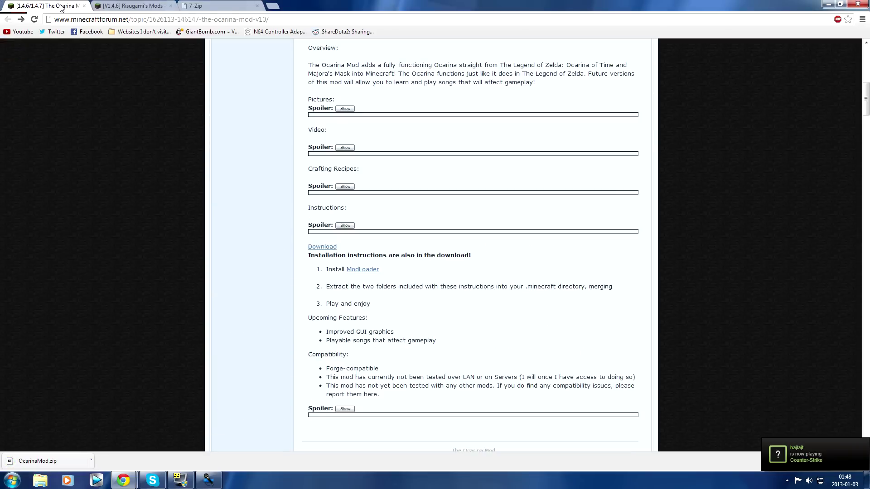
pyautogui.scroll(-1, 255, 183)
pyautogui.hotkey('ctrl', 'Tab')
pyautogui.scroll(-15, 371, 166)
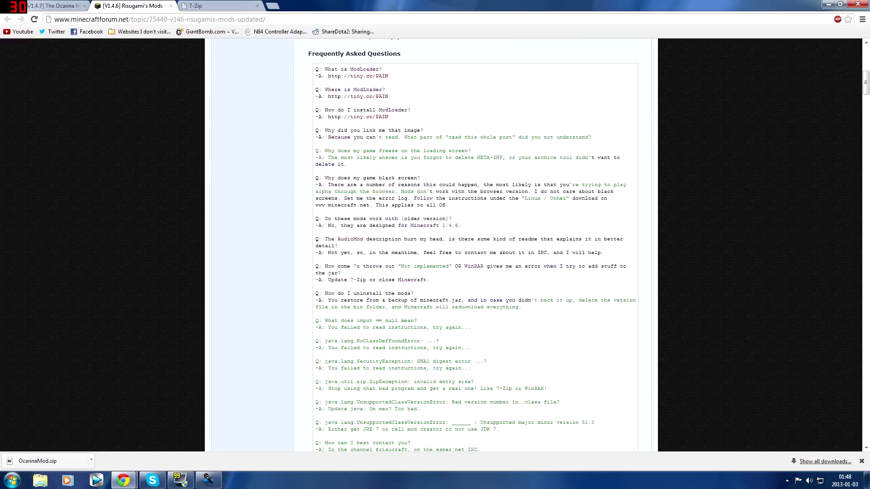
pyautogui.scroll(-3, 372, 166)
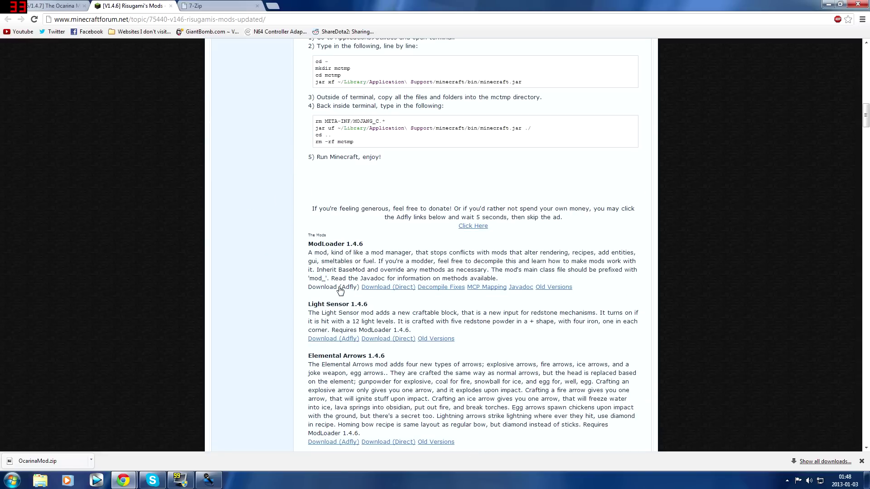
pyautogui.click(379, 290)
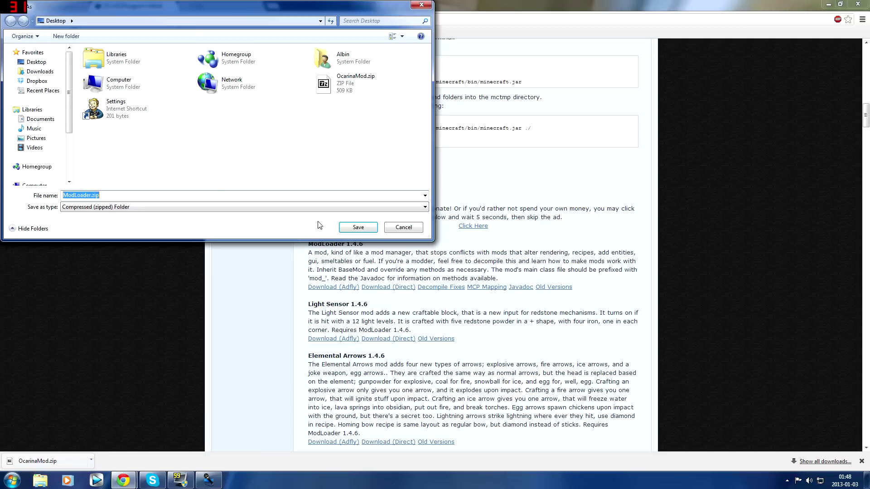
pyautogui.click(360, 231)
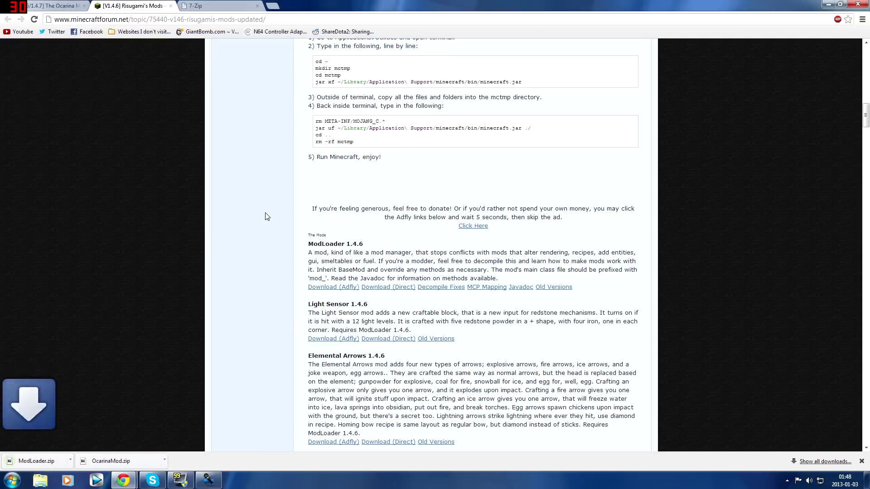
# Step: Look over the 7-Zip website's download options for Windows
pyautogui.scroll(5, 247, 124)
pyautogui.click(234, 5)
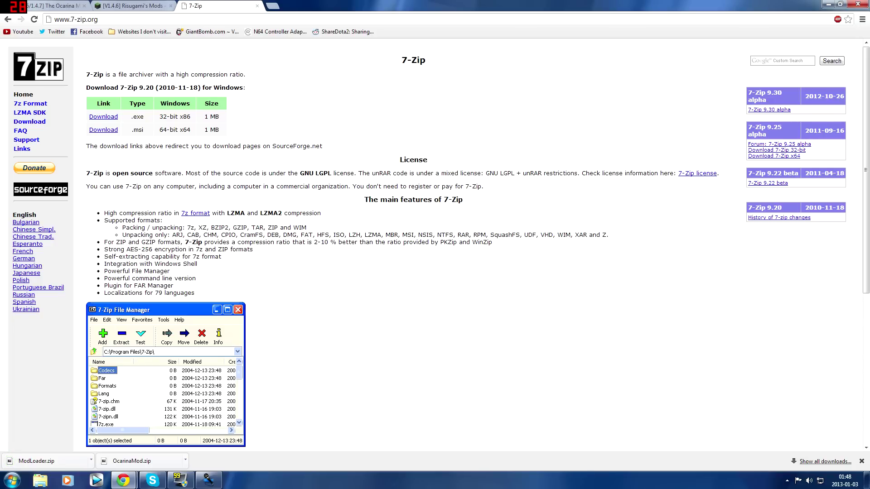
pyautogui.click(144, 5)
pyautogui.click(193, 7)
# Step: Minimize the browser and move ModLoader.zip and OcarinaMod.zip to the middle of the desktop
pyautogui.click(829, 4)
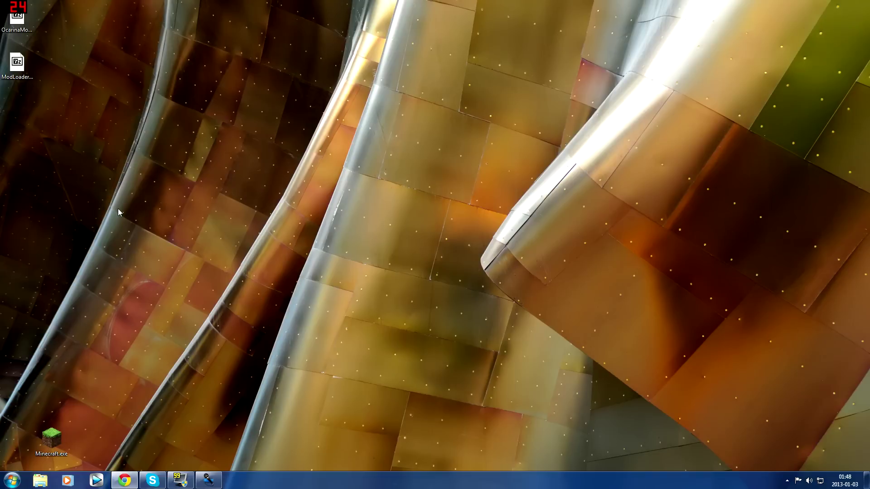
pyautogui.moveTo(87, 155); pyautogui.dragTo(405, 229)
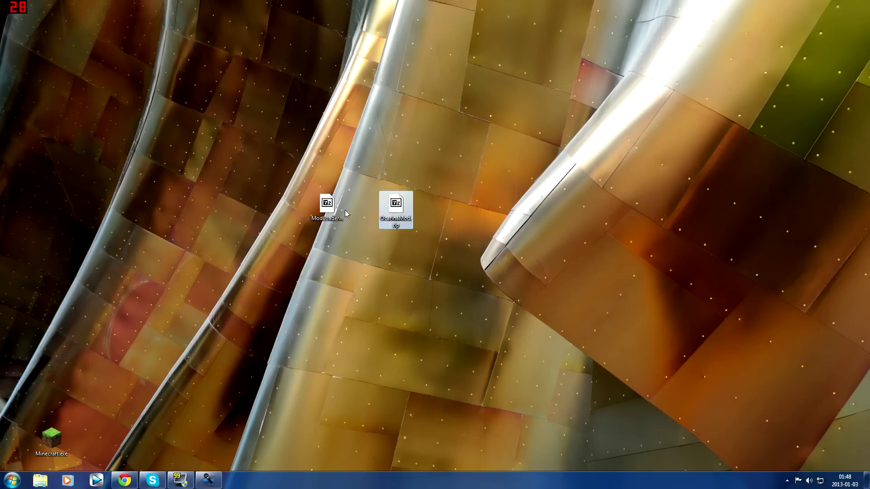
# Step: Open the Roaming folder with %appdata% and go into the bin folder inside .minecraft
pyautogui.click(11, 479)
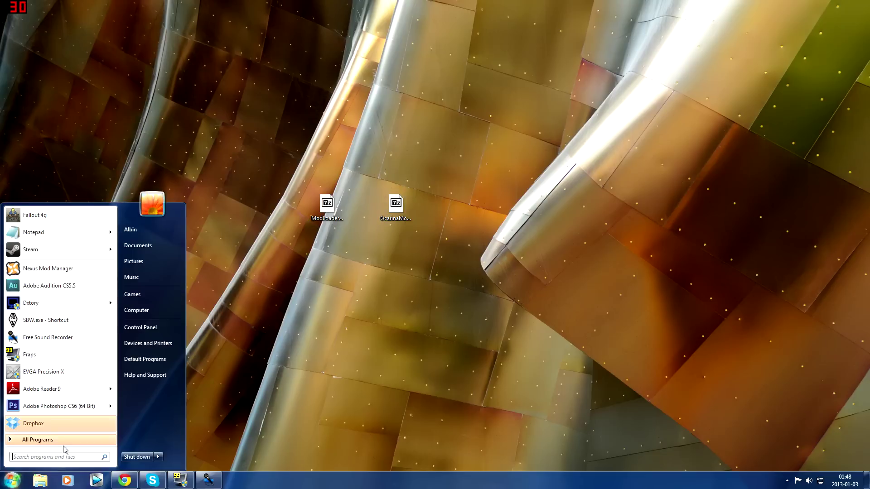
pyautogui.write('%')
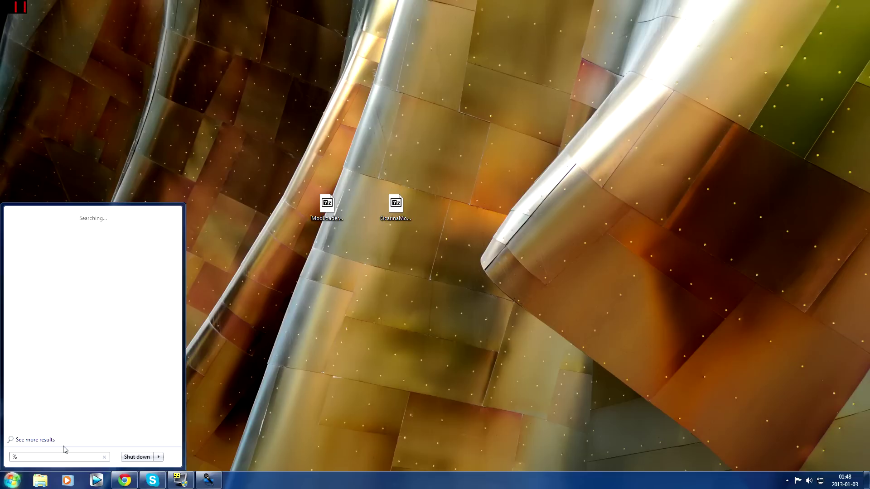
pyautogui.write('appdata%')
pyautogui.click(39, 217)
pyautogui.moveTo(667, 206); pyautogui.dragTo(632, 141)
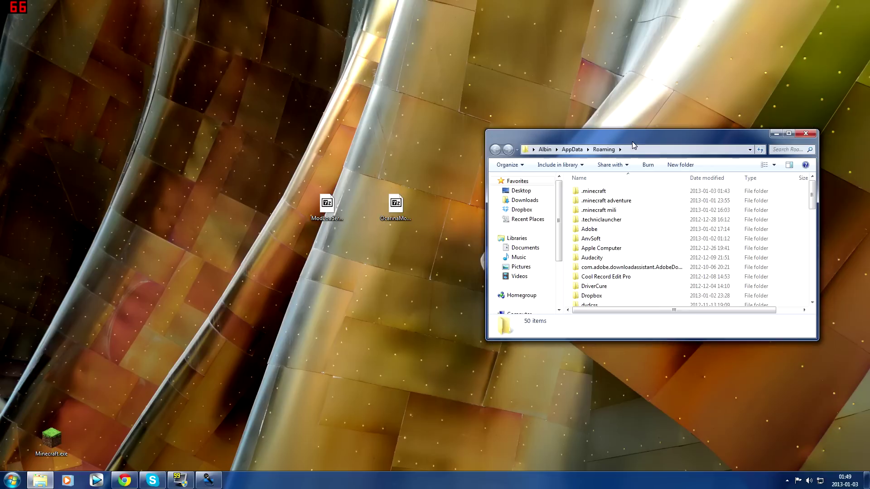
pyautogui.doubleClick(590, 192)
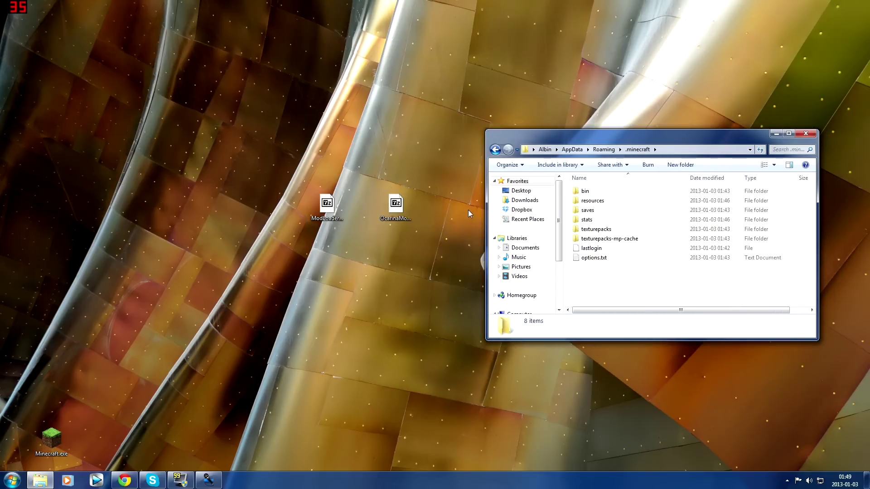
pyautogui.doubleClick(626, 193)
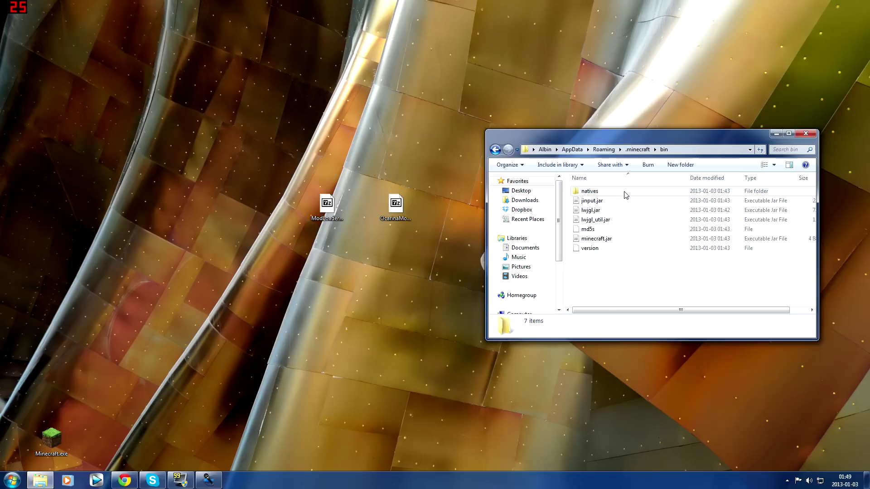
# Step: Open minecraft.jar as a 7-Zip archive and delete its META-INF folder
pyautogui.click(609, 244)
pyautogui.rightClick(618, 240)
pyautogui.moveTo(678, 256)
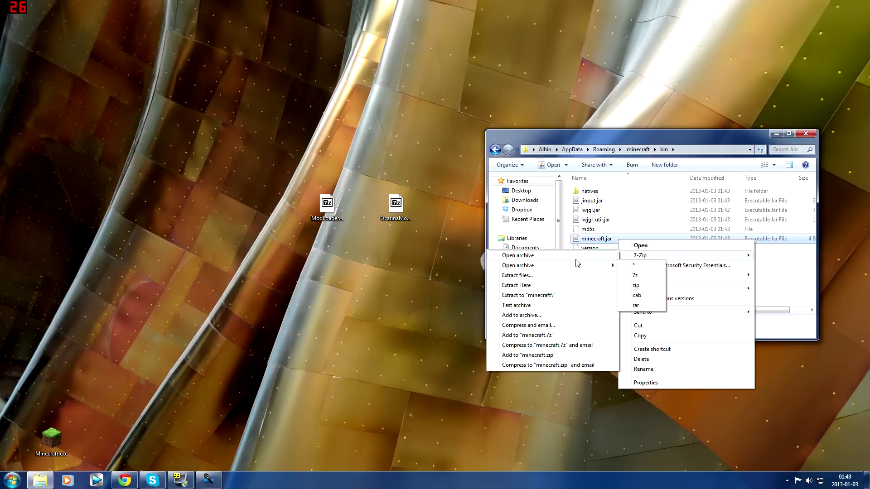
pyautogui.click(576, 258)
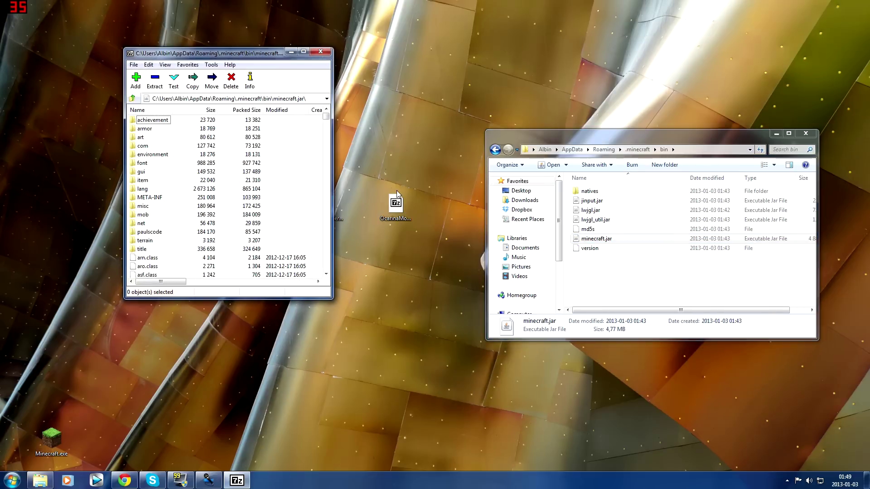
pyautogui.moveTo(247, 54); pyautogui.dragTo(187, 86)
pyautogui.click(93, 229)
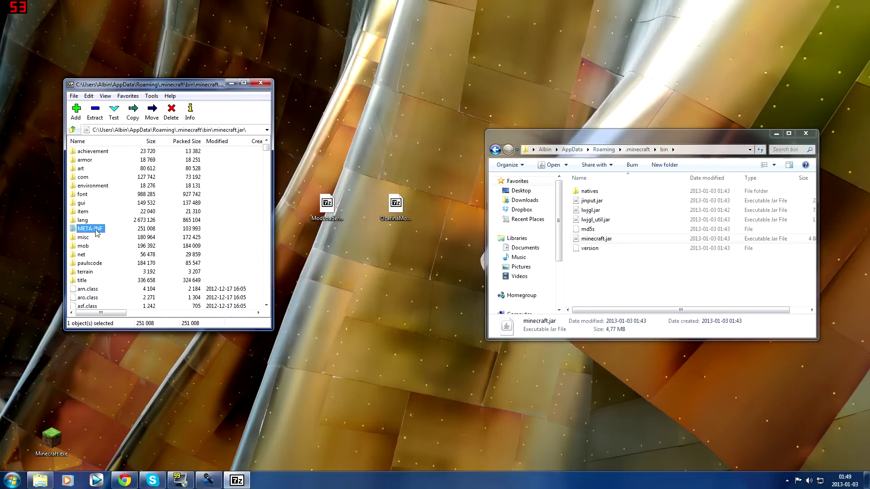
pyautogui.press('Delete')
pyautogui.click(471, 271)
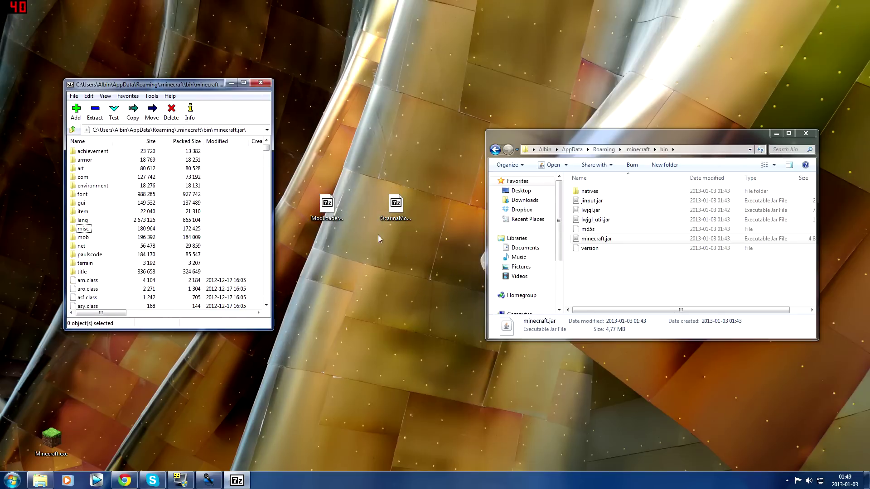
# Step: Copy all files from ModLoader.zip into the minecraft.jar archive, then close the ModLoader.zip window
pyautogui.click(324, 211)
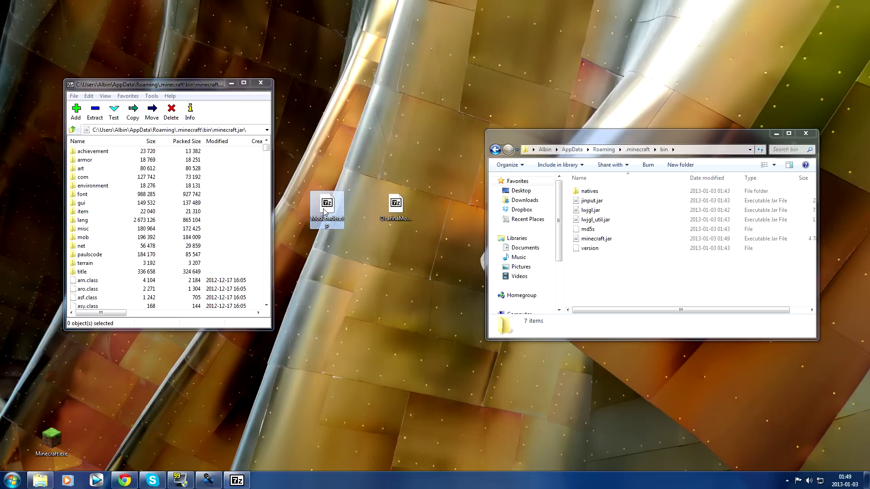
pyautogui.doubleClick(328, 209)
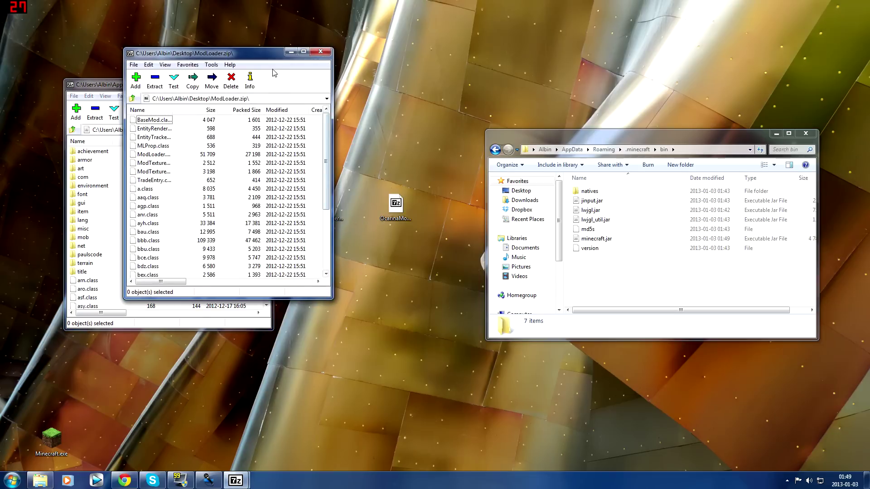
pyautogui.moveTo(261, 58); pyautogui.dragTo(425, 104)
pyautogui.click(344, 200)
pyautogui.hotkey('ctrl', 'a')
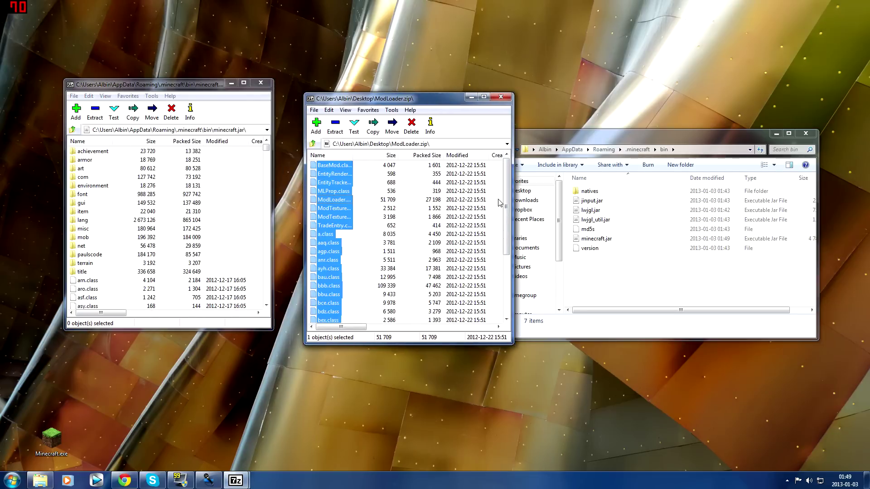
pyautogui.scroll(-1, 508, 224)
pyautogui.scroll(1, 506, 225)
pyautogui.moveTo(348, 200); pyautogui.dragTo(254, 296)
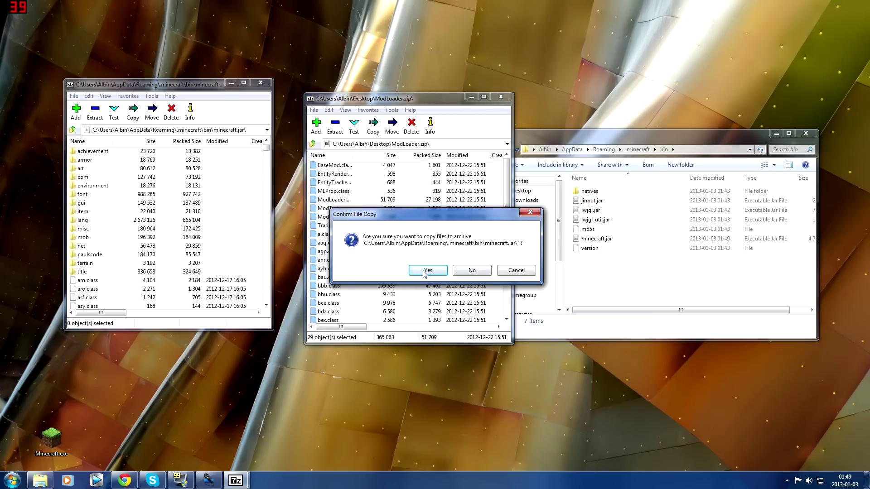
pyautogui.click(426, 270)
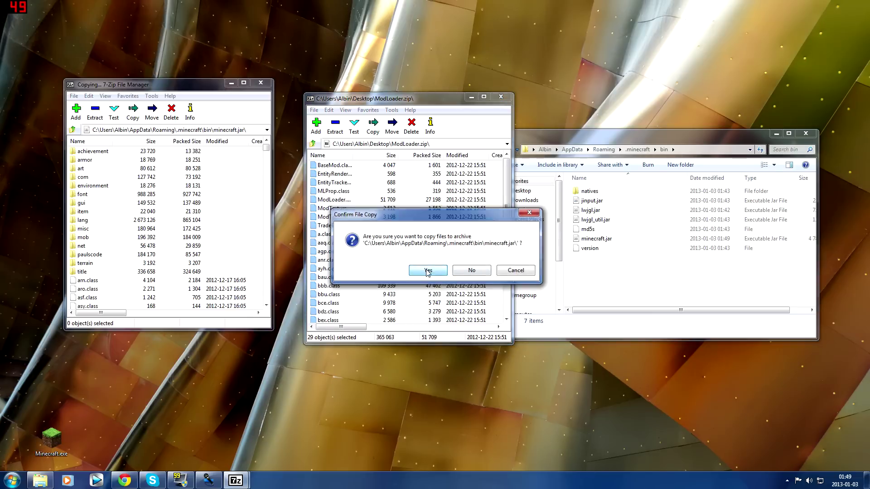
pyautogui.click(501, 96)
# Step: Open the OcarinaMod.zip archive from the desktop and place its window clear of the minecraft.jar window
pyautogui.click(401, 208)
pyautogui.doubleClick(401, 208)
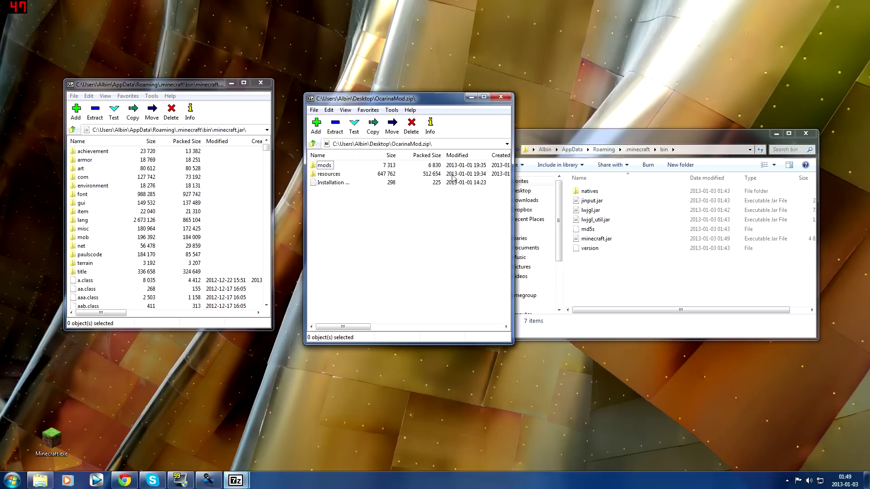
pyautogui.moveTo(387, 101); pyautogui.dragTo(451, 113)
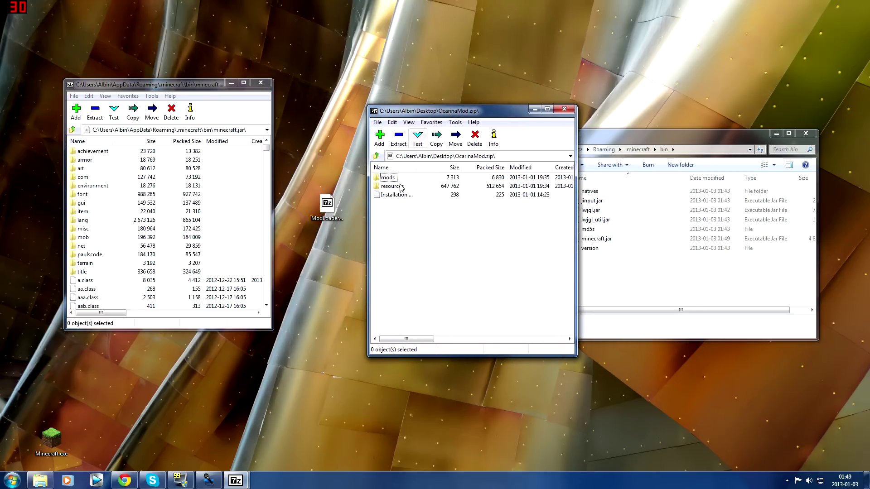
# Step: Look through the sound files in OcarinaMod.zip's resources folder and read the installation text file
pyautogui.doubleClick(402, 187)
pyautogui.doubleClick(387, 178)
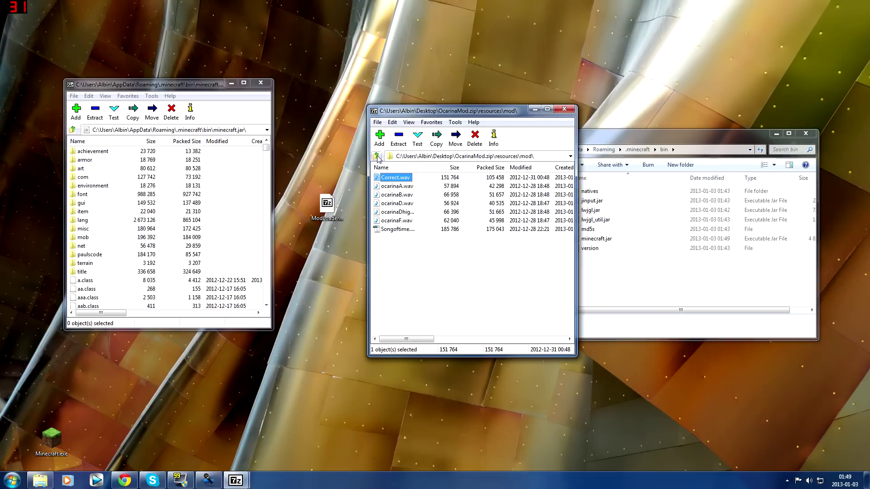
pyautogui.click(377, 156)
pyautogui.click(376, 156)
pyautogui.doubleClick(398, 195)
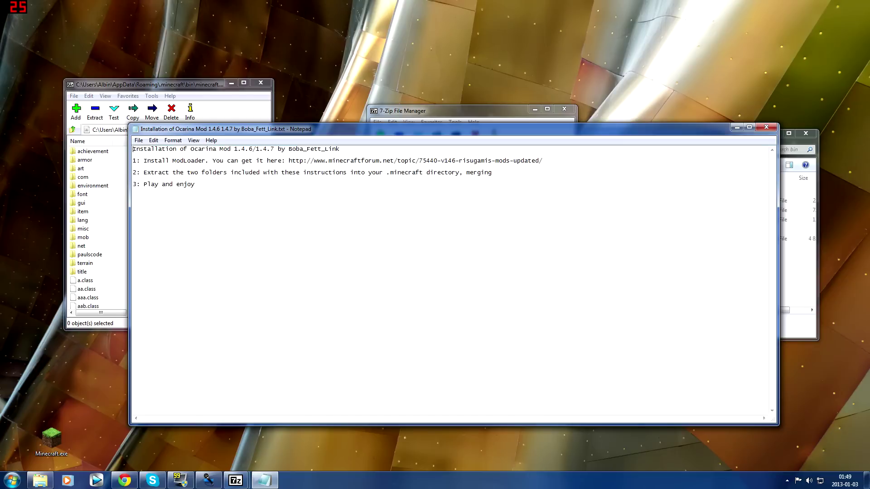
pyautogui.click(766, 127)
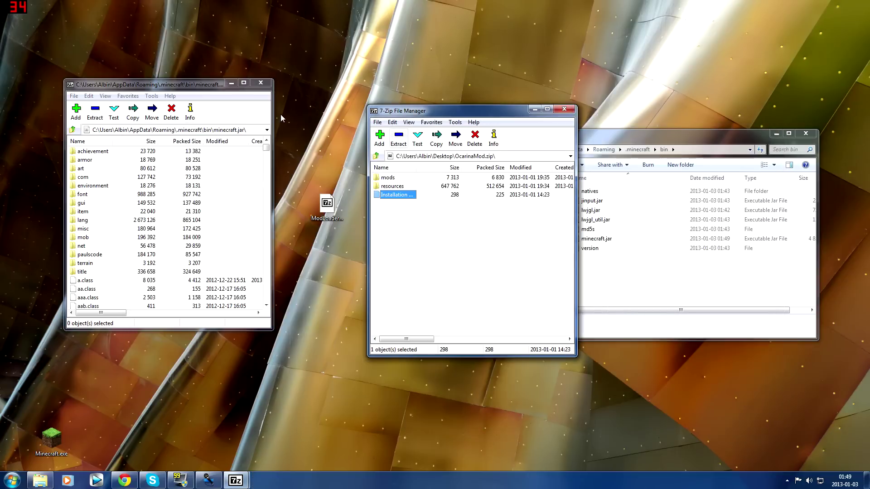
# Step: Close the minecraft.jar archive and show the .minecraft folder beside the OcarinaMod.zip window
pyautogui.click(255, 85)
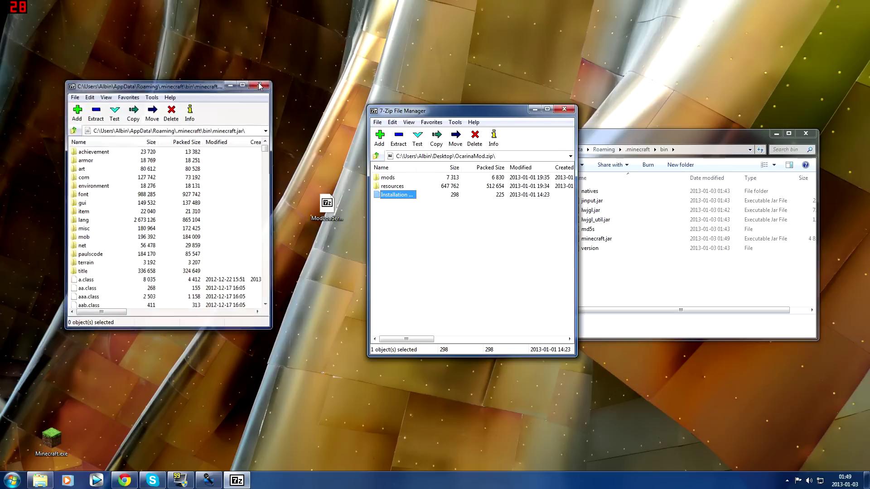
pyautogui.click(628, 288)
pyautogui.moveTo(644, 136); pyautogui.dragTo(134, 216)
pyautogui.click(129, 229)
pyautogui.moveTo(200, 215); pyautogui.dragTo(259, 196)
# Step: Extract the mods and resources folders from OcarinaMod.zip into .minecraft, merging with the existing resources folder
pyautogui.click(399, 188)
pyautogui.doubleClick(388, 178)
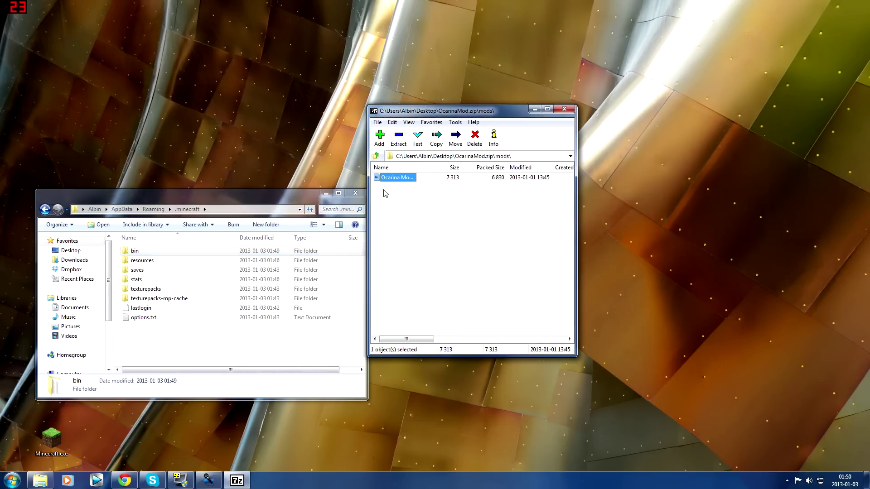
pyautogui.click(376, 156)
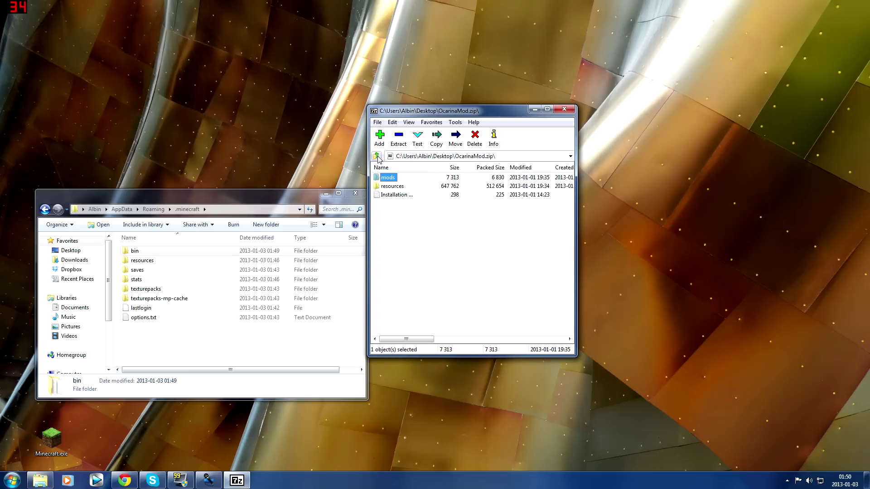
pyautogui.keyDown('shift'); pyautogui.click(389, 186); pyautogui.keyUp('shift')
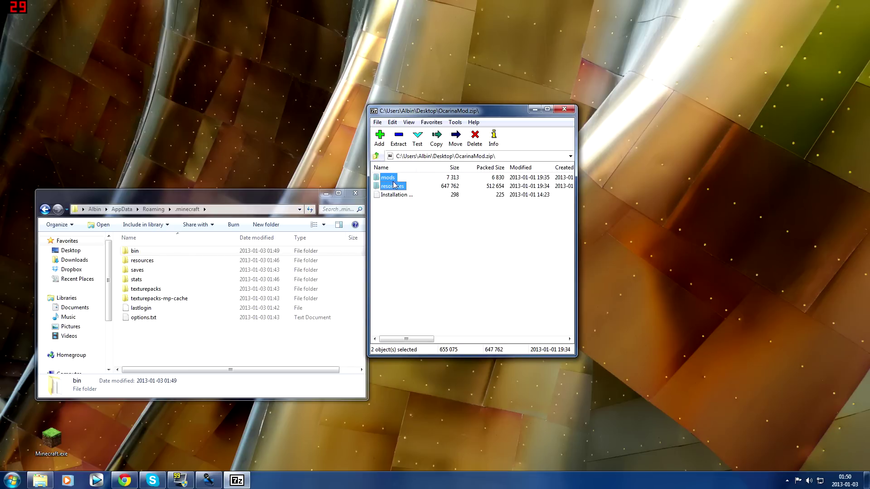
pyautogui.moveTo(392, 180); pyautogui.dragTo(313, 351)
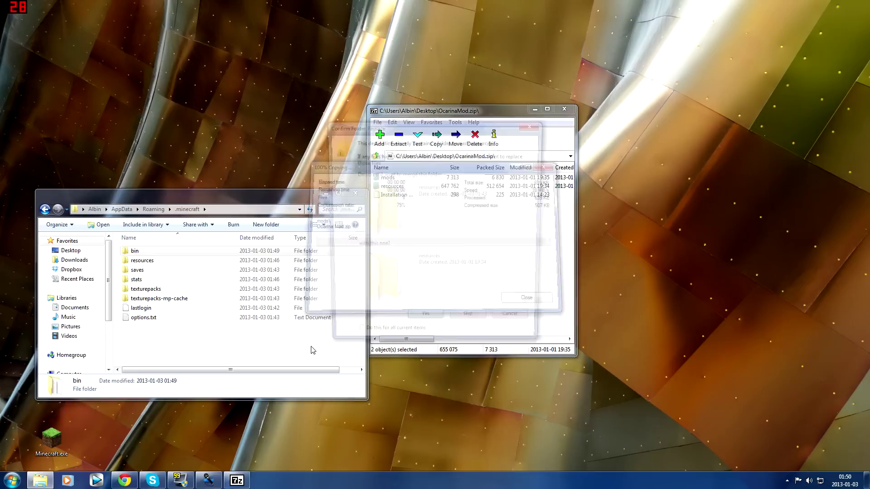
pyautogui.click(393, 339)
pyautogui.click(411, 325)
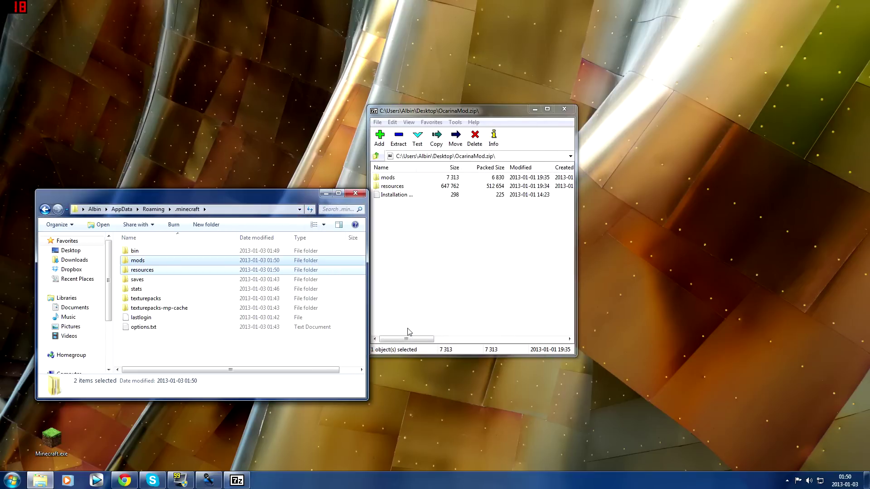
# Step: Close the OcarinaMod.zip and .minecraft windows and launch Minecraft from the desktop
pyautogui.click(564, 109)
pyautogui.click(356, 194)
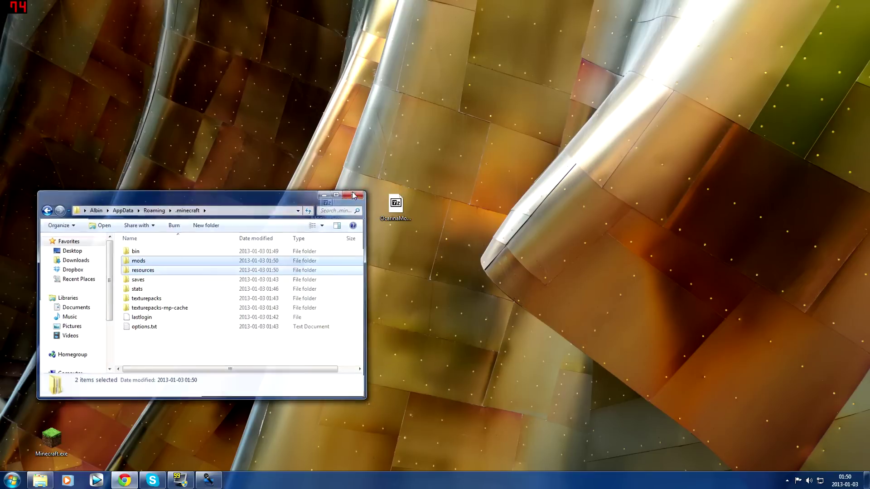
pyautogui.doubleClick(51, 438)
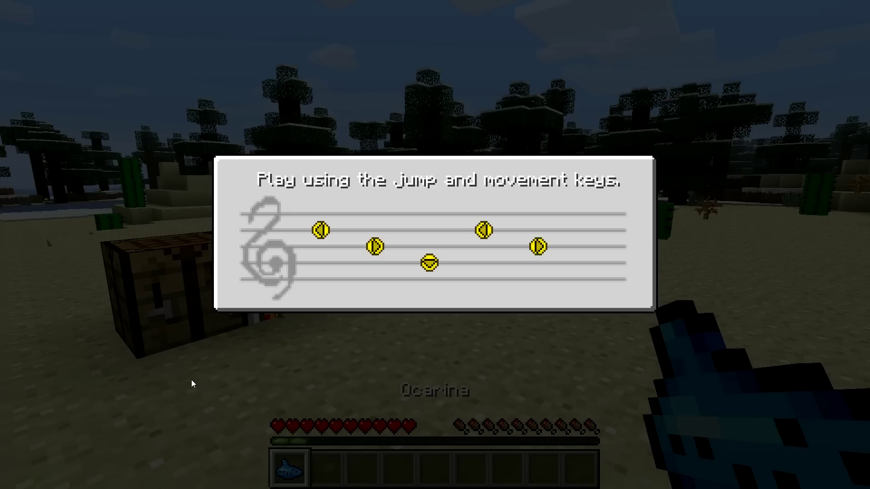
# Step: Play the down, left and right notes on the ocarina
pyautogui.press('s')
pyautogui.press('a')
pyautogui.press('d')
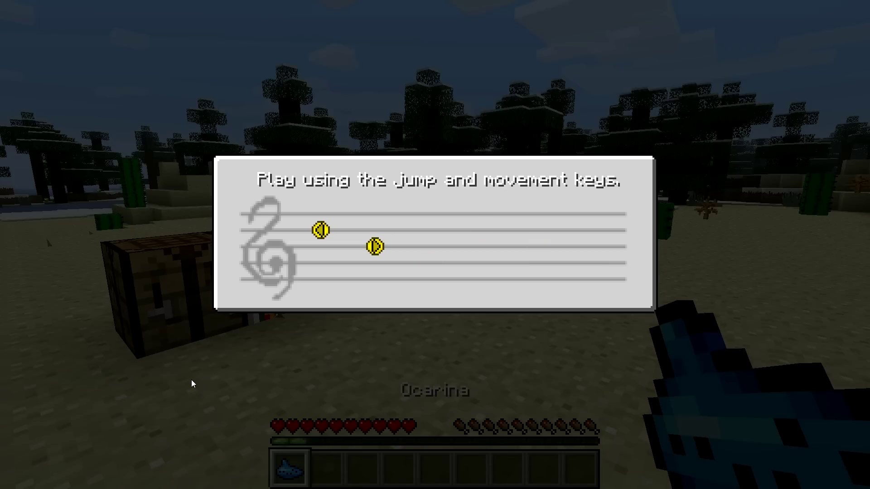